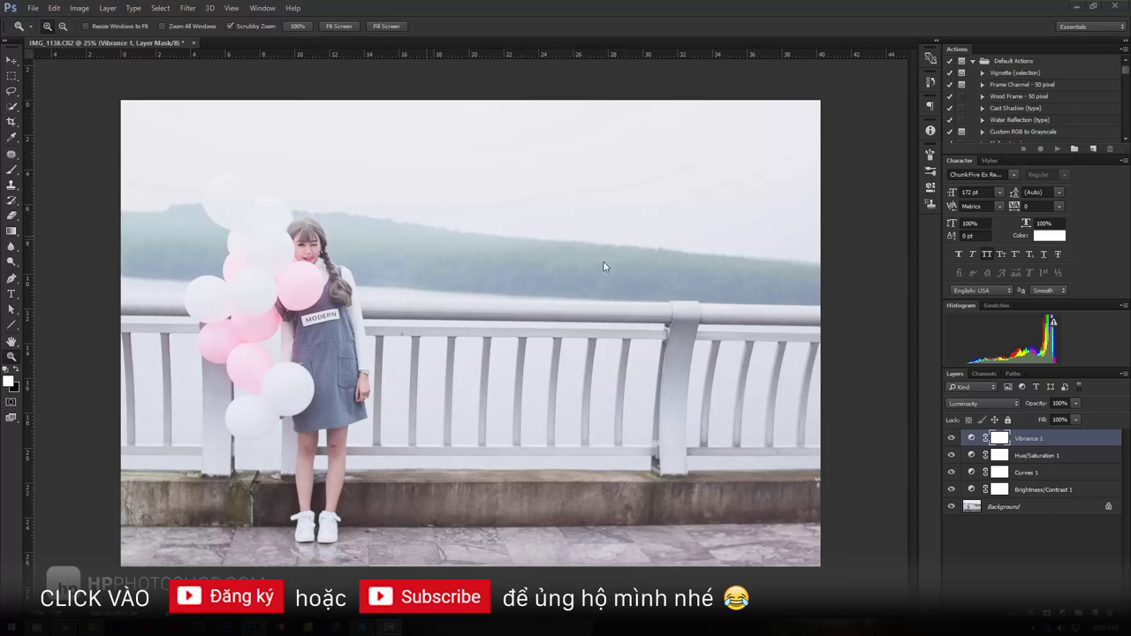
Toggle the Brightness/Contrast, Curves and other adjustments off and on to compare against the original
click(952, 489)
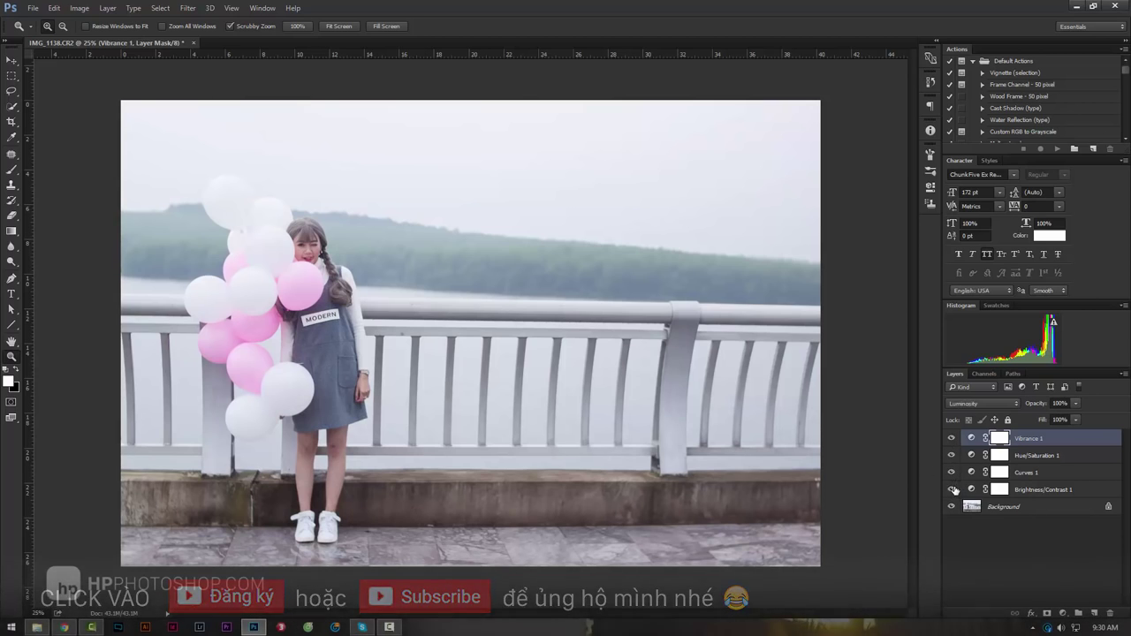
click(952, 472)
click(951, 472)
click(952, 488)
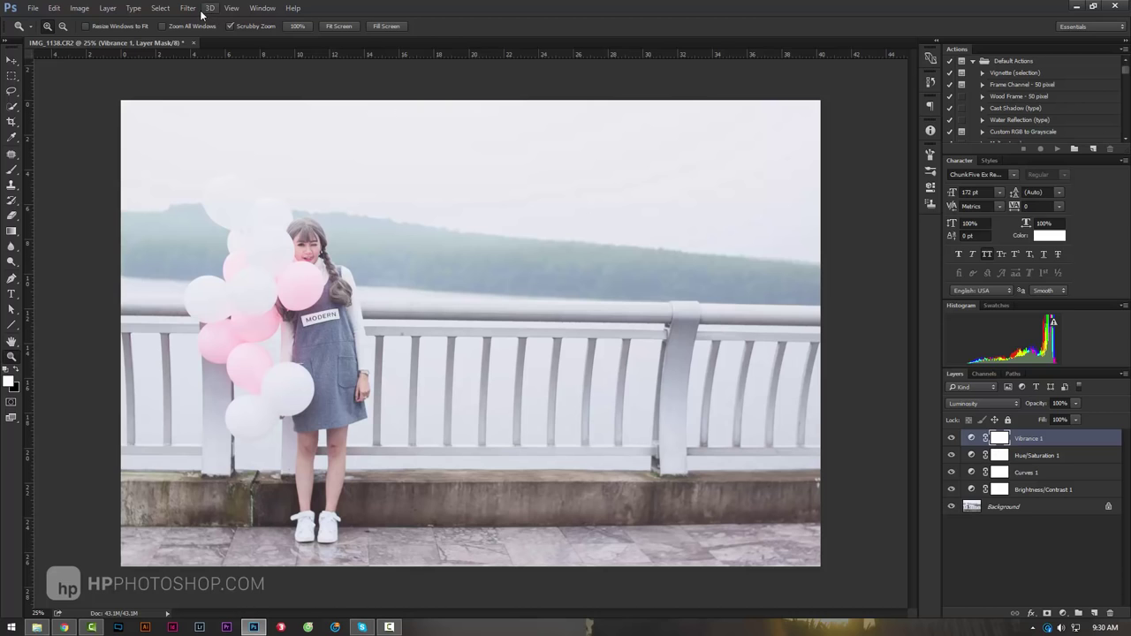
click(188, 8)
click(563, 20)
drag(949, 454, 950, 491)
click(951, 438)
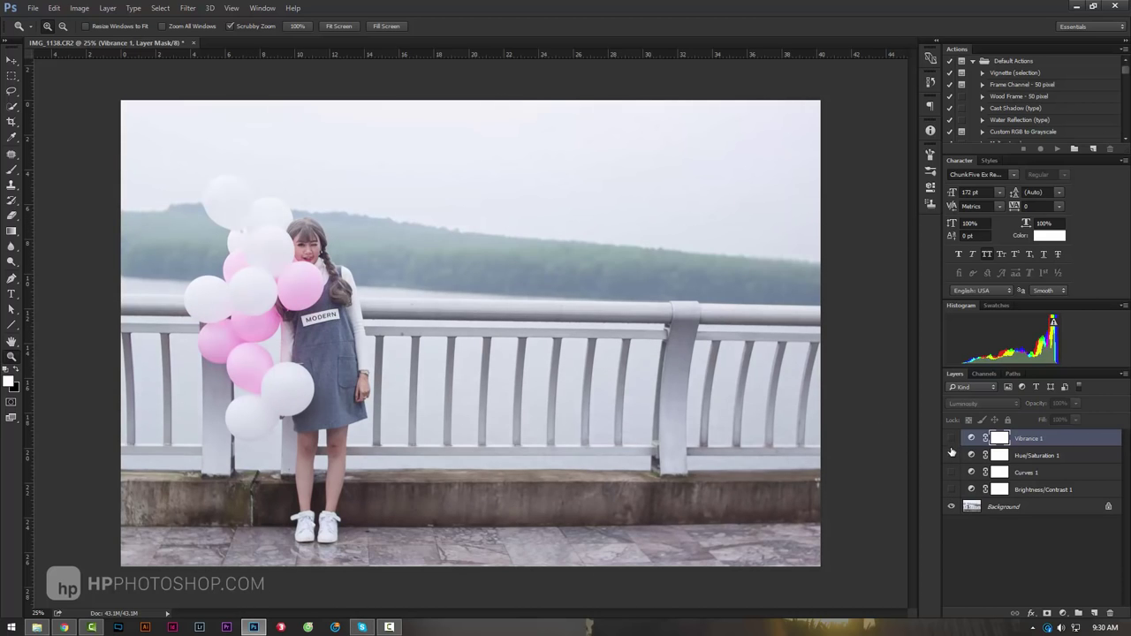
drag(950, 438, 950, 490)
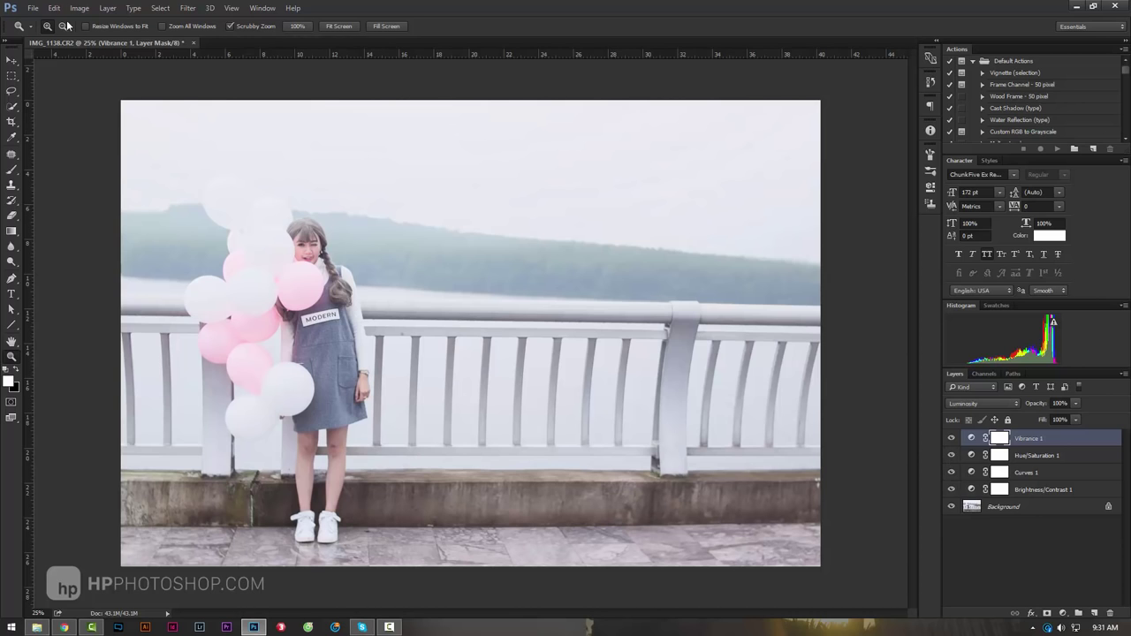
Set up the Color Lookup Tables export with description 'mau nhat' and High grid points
click(36, 10)
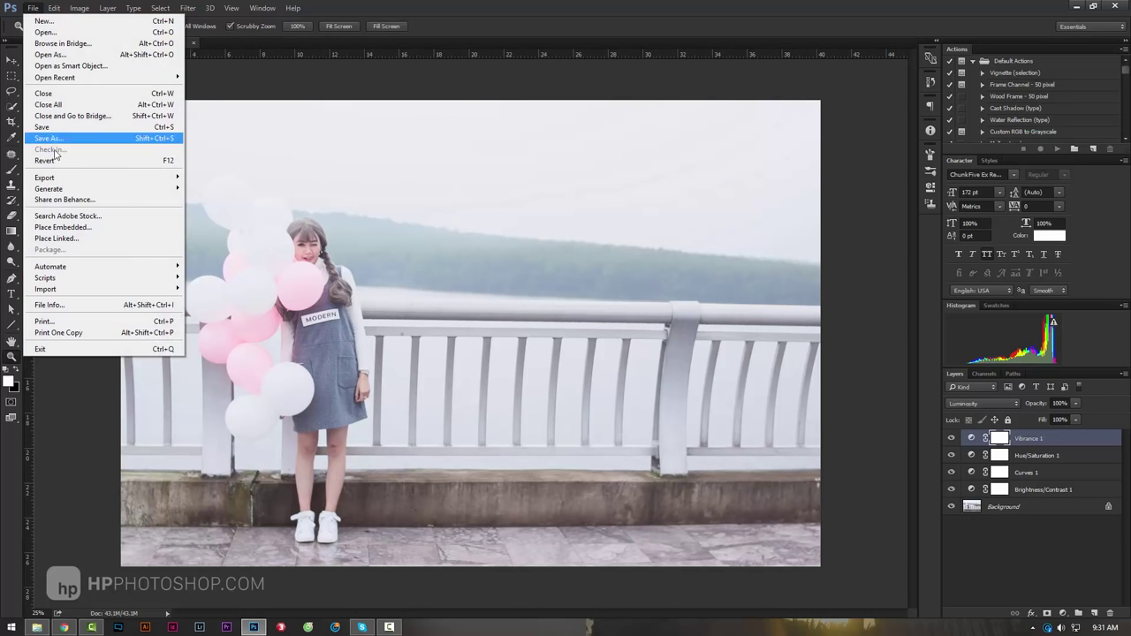
mouse_move(44, 178)
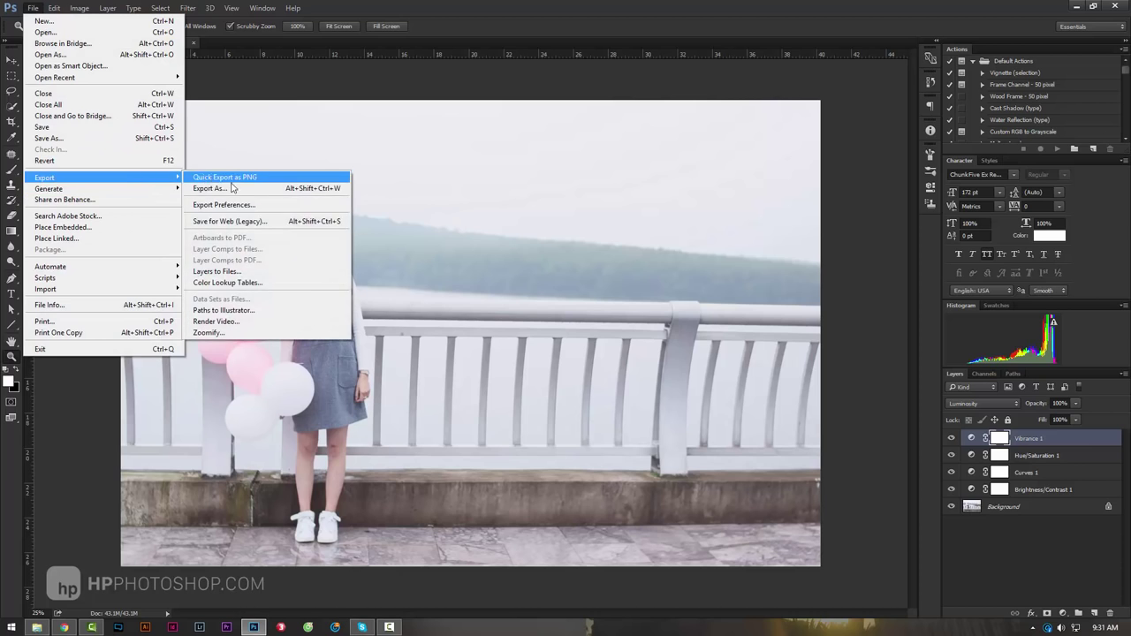
click(269, 284)
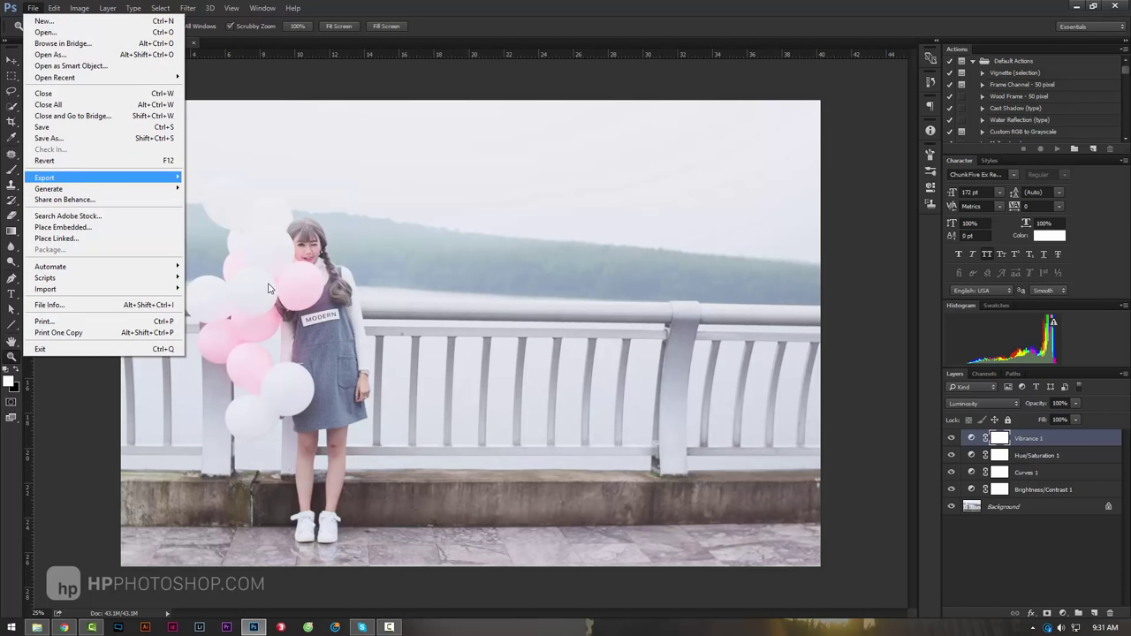
drag(537, 215, 439, 181)
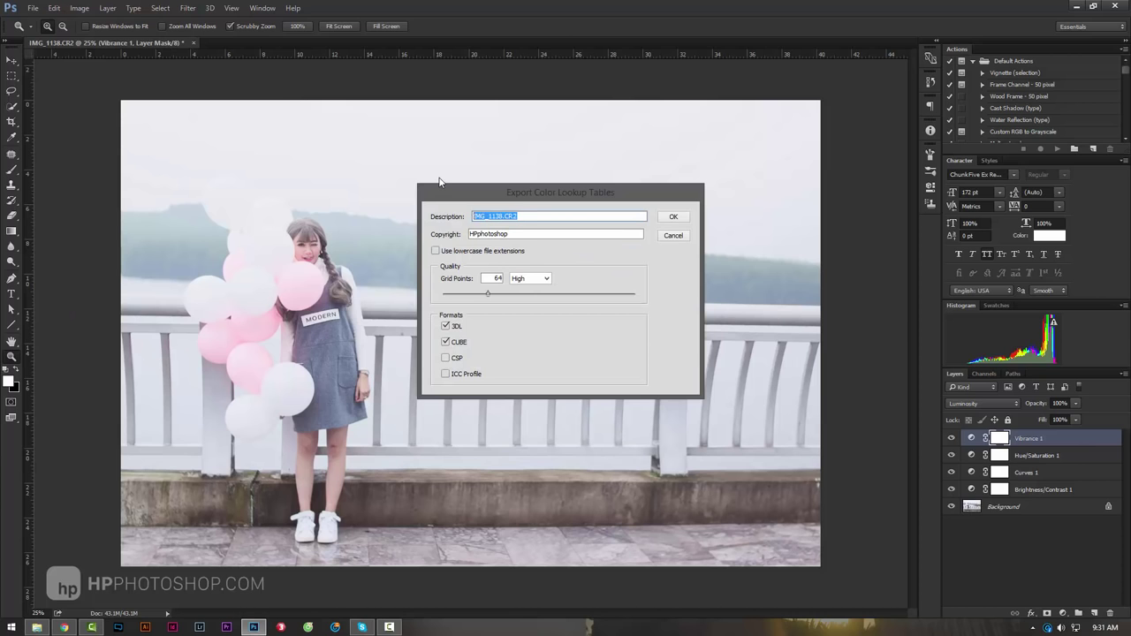
text(mau nhat)
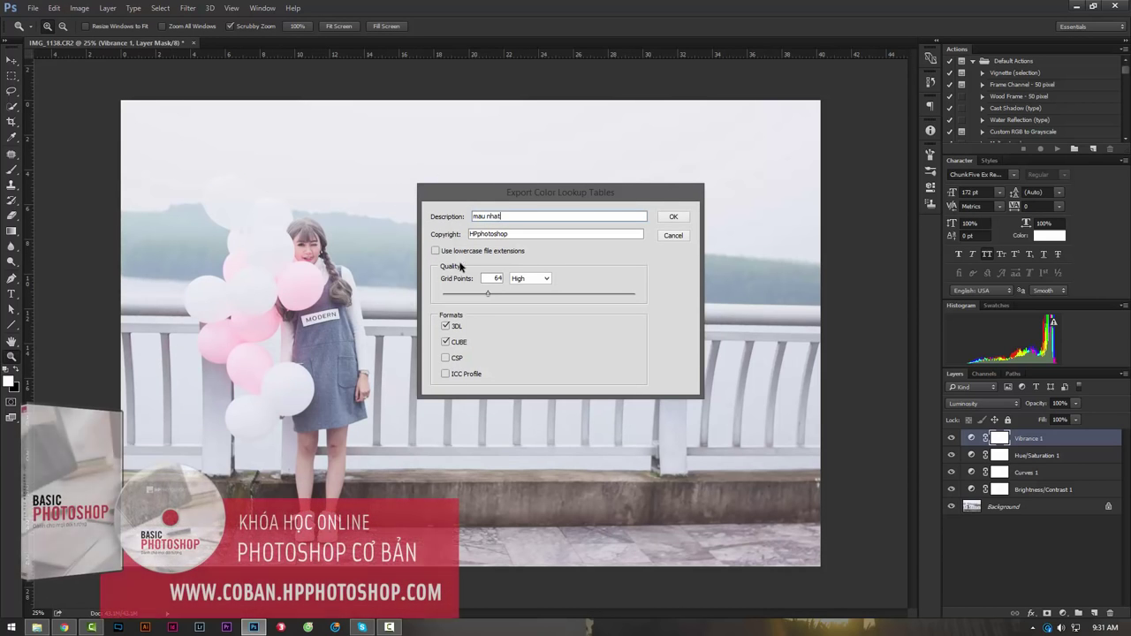
click(529, 281)
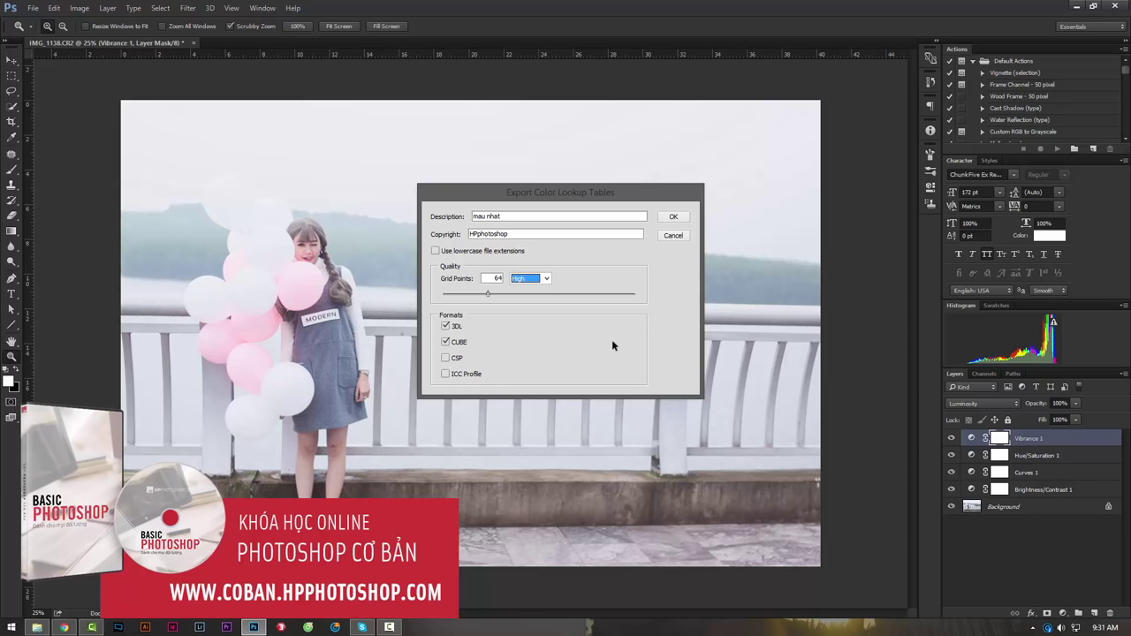
Save the exported lookup tables to the Desktop as 'maunhat HPphotoshop'
click(675, 217)
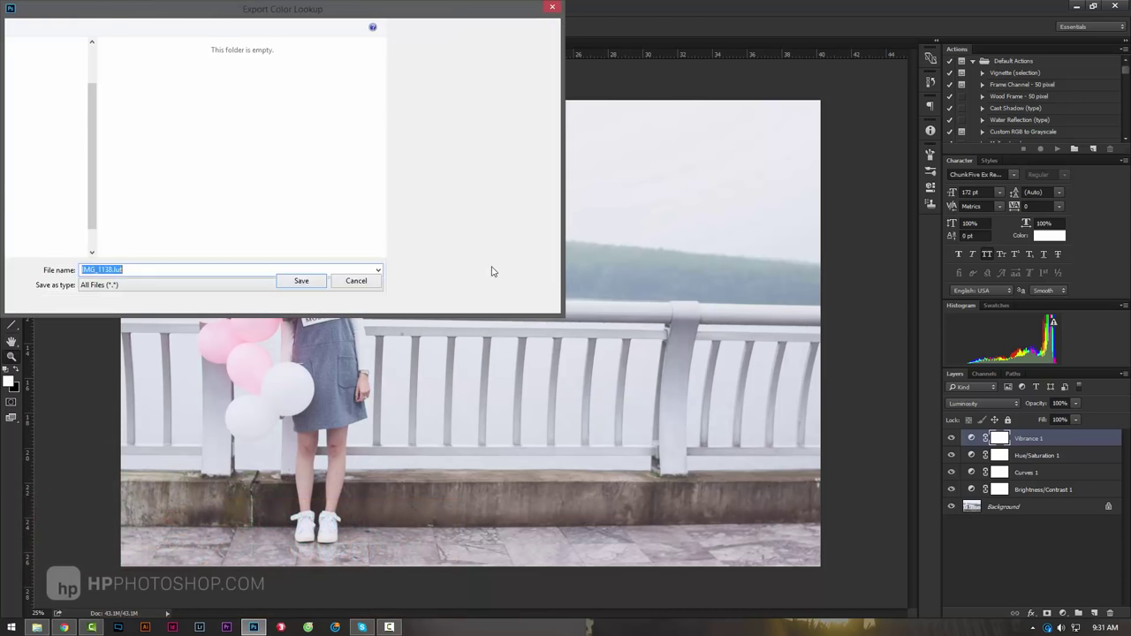
drag(249, 11, 306, 28)
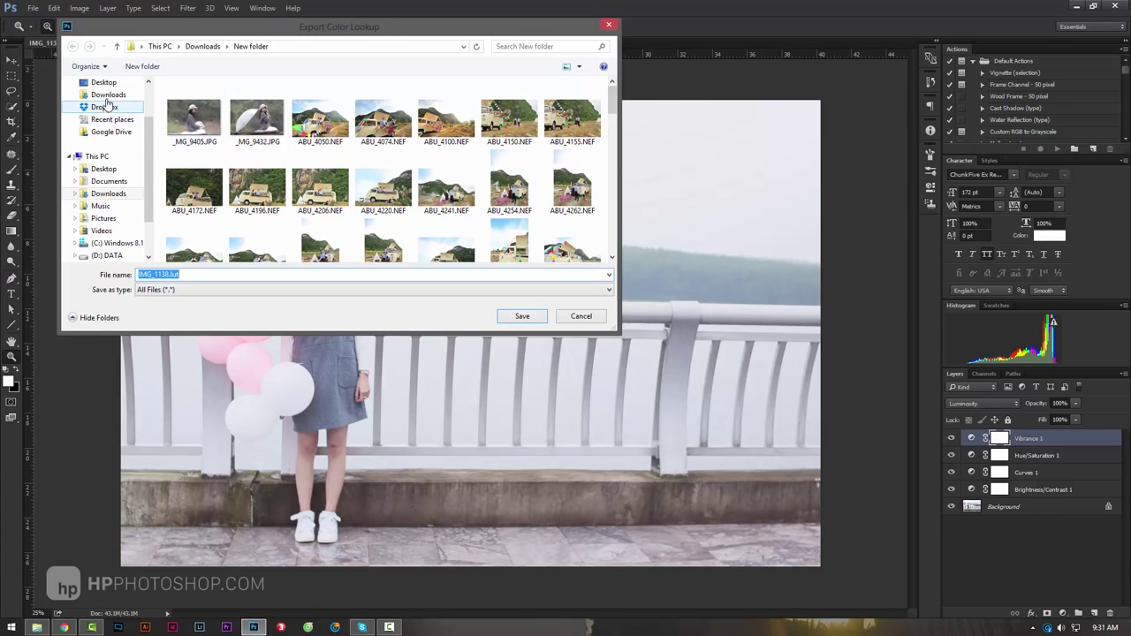
click(104, 82)
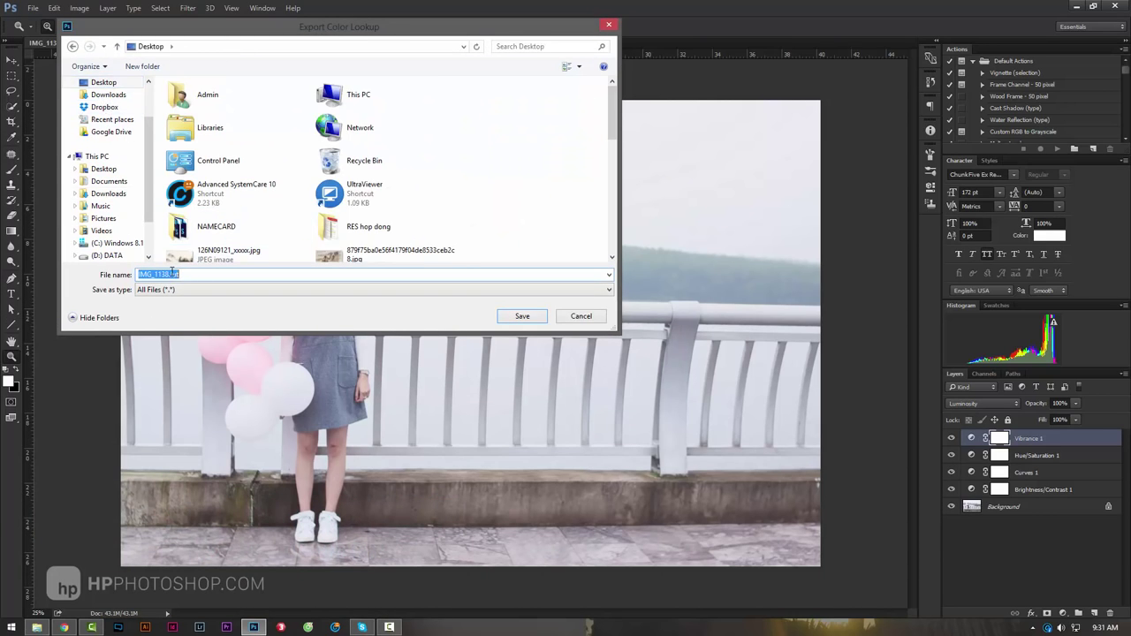
drag(169, 274, 138, 274)
text(ma)
text(HPp)
text(shop)
click(514, 316)
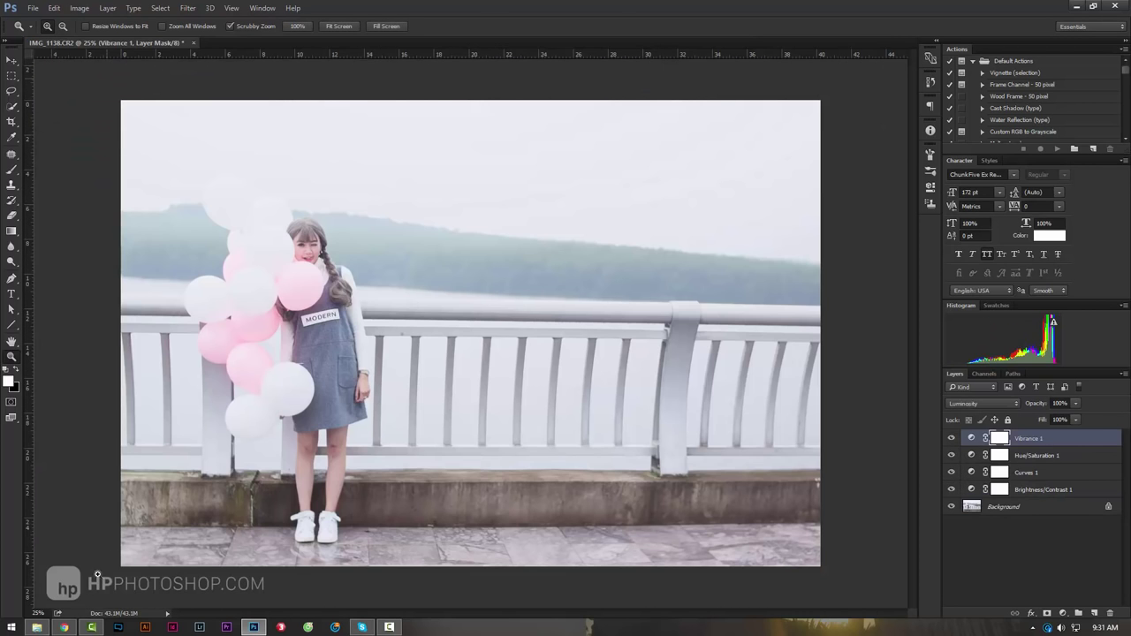
Drag IMG_1128.CR2 from the raw photos folder into Photoshop to open it in Camera Raw
click(36, 627)
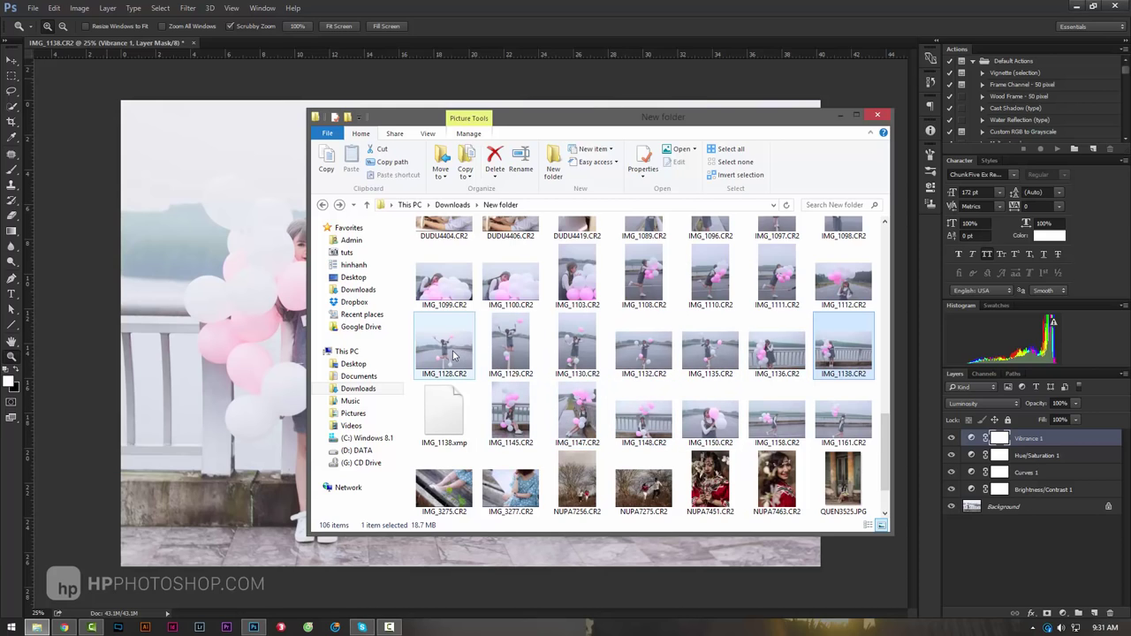
drag(449, 356, 553, 41)
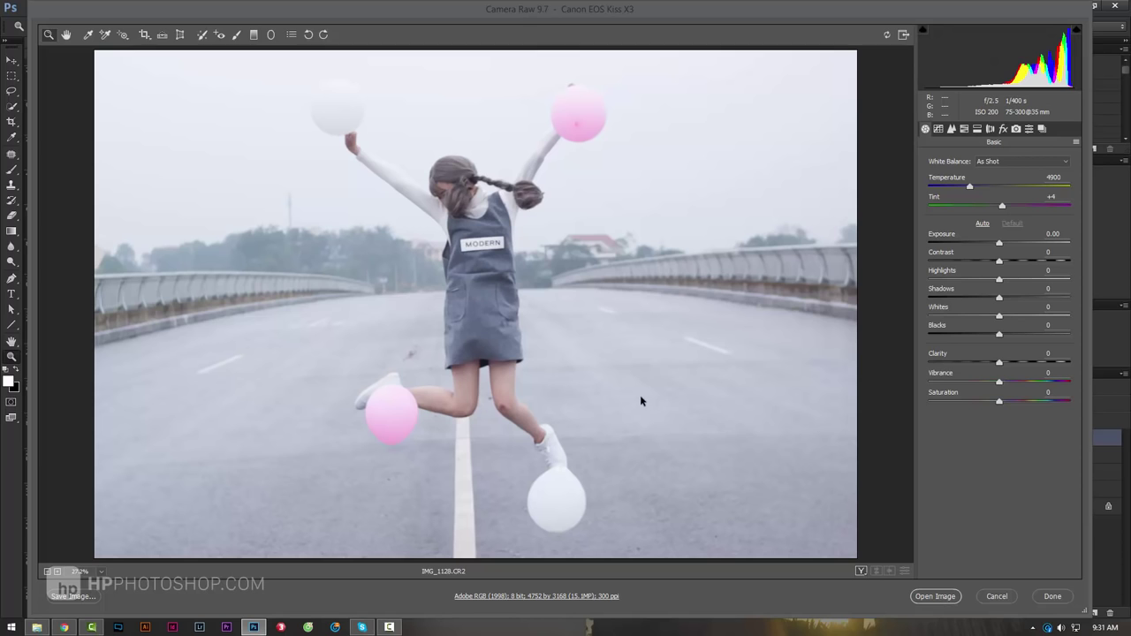
Open IMG_1128 from Camera Raw as a document and show the adjustment layer types
key(Escape)
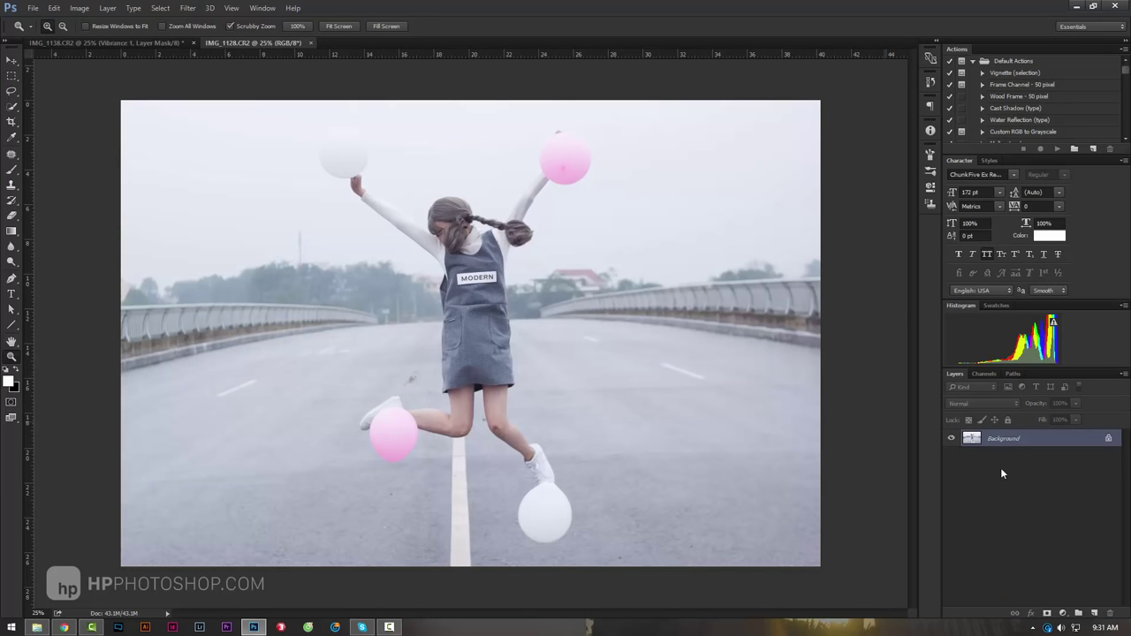
click(1065, 615)
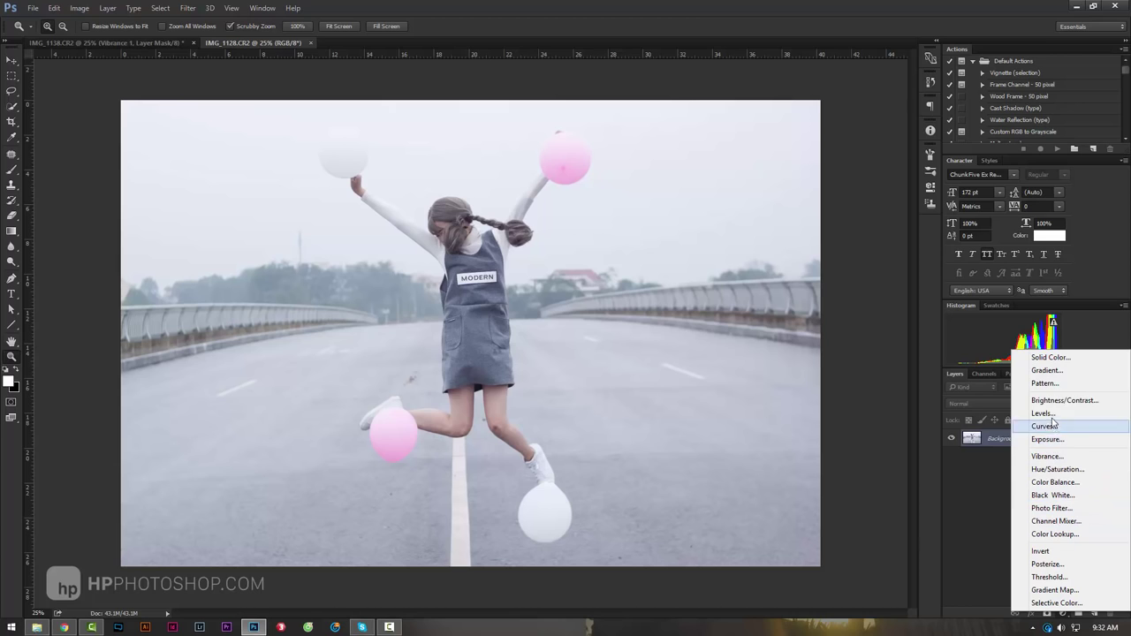
Add a Color Lookup layer that loads maunhat HPphotoshop.CUBE from the Desktop
click(1054, 535)
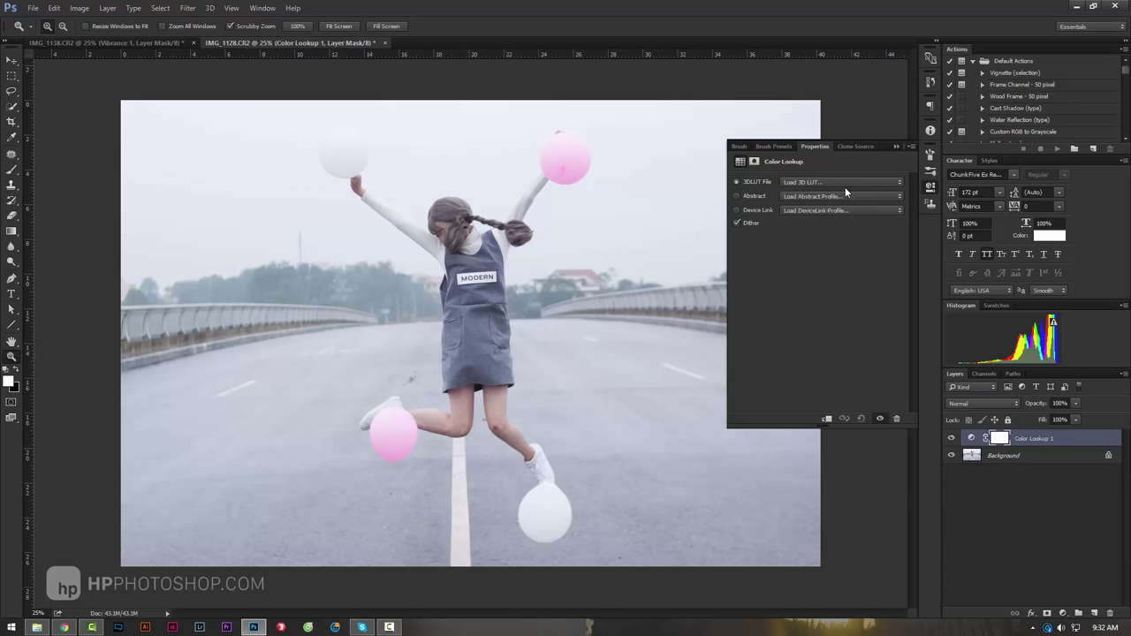
click(844, 192)
click(824, 197)
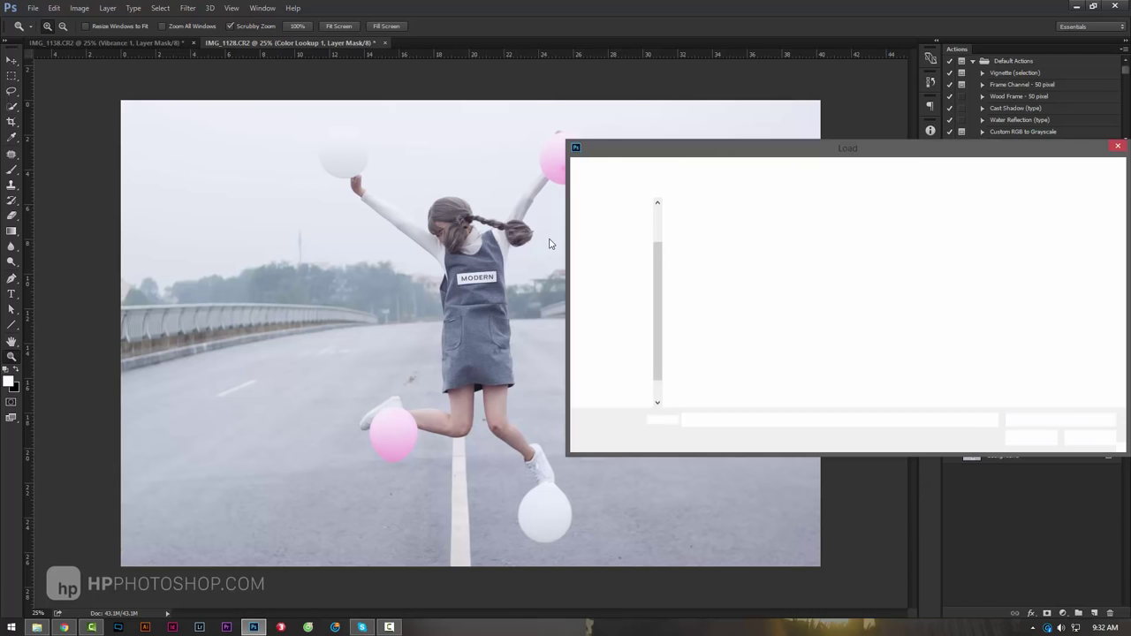
scroll(654, 300, up, 2)
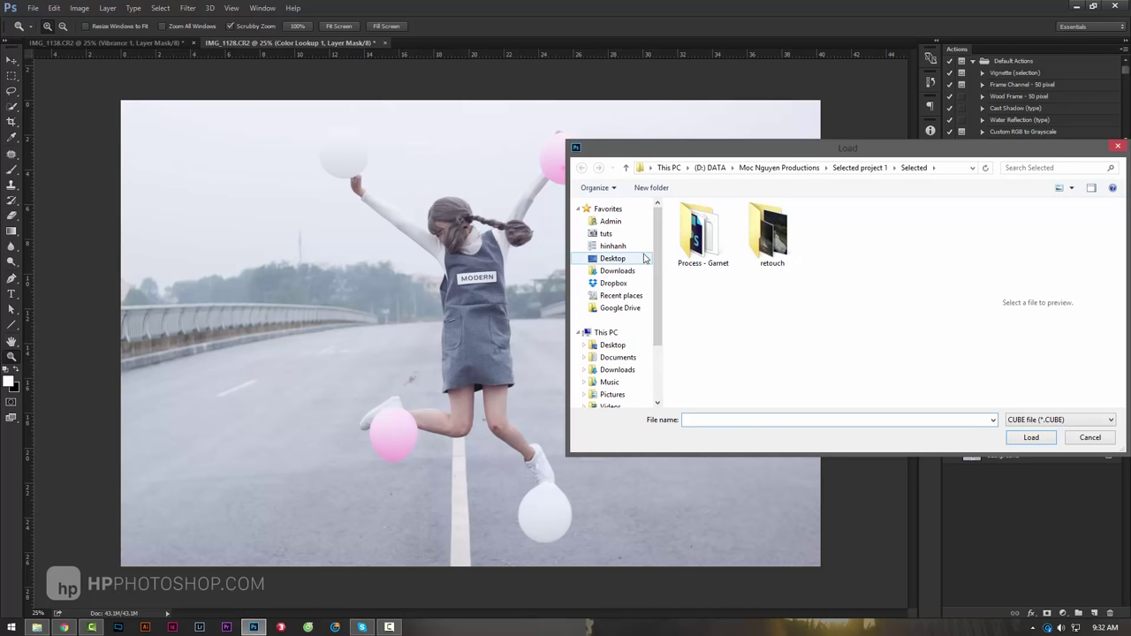
click(613, 258)
drag(944, 263, 943, 281)
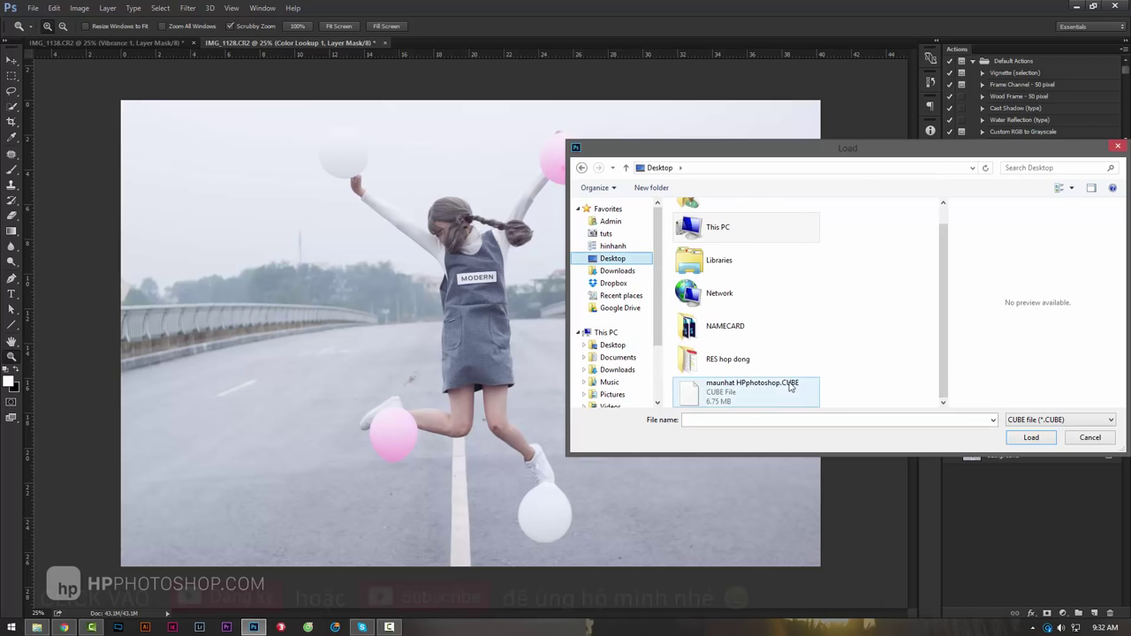
click(725, 389)
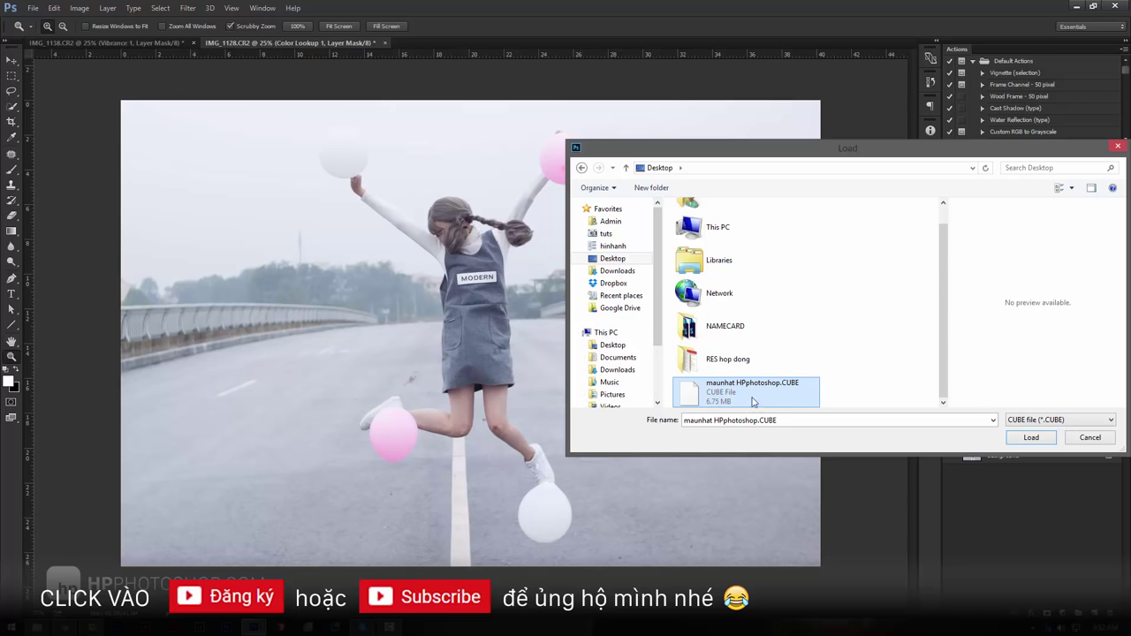
click(1030, 438)
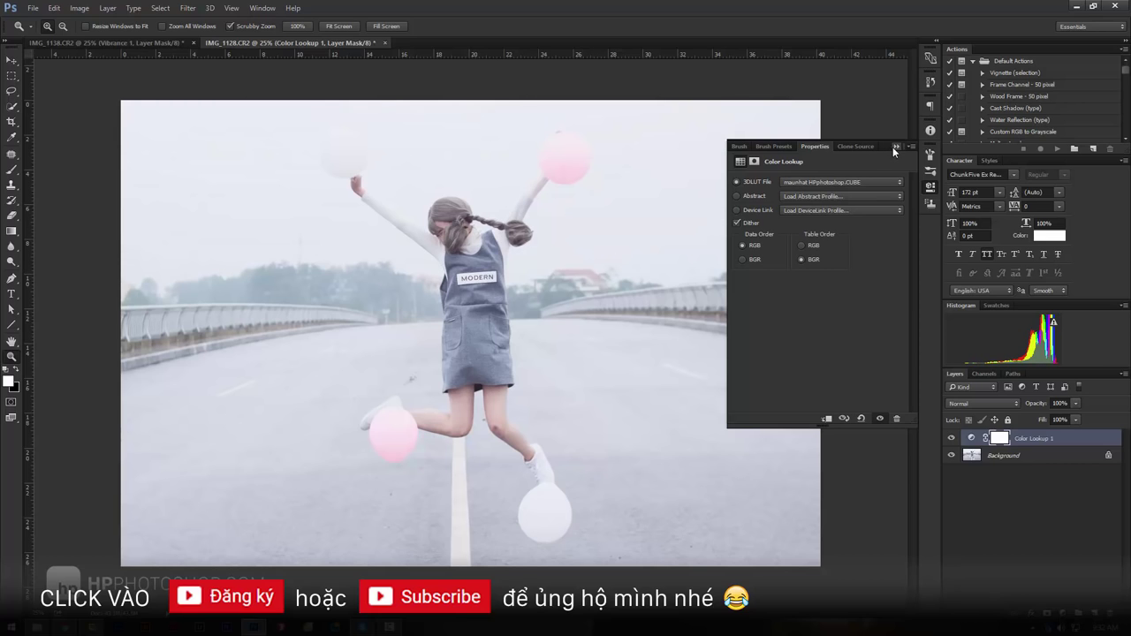
Close the Color Lookup settings, zoom out, and toggle Color Lookup 1 to compare
click(895, 146)
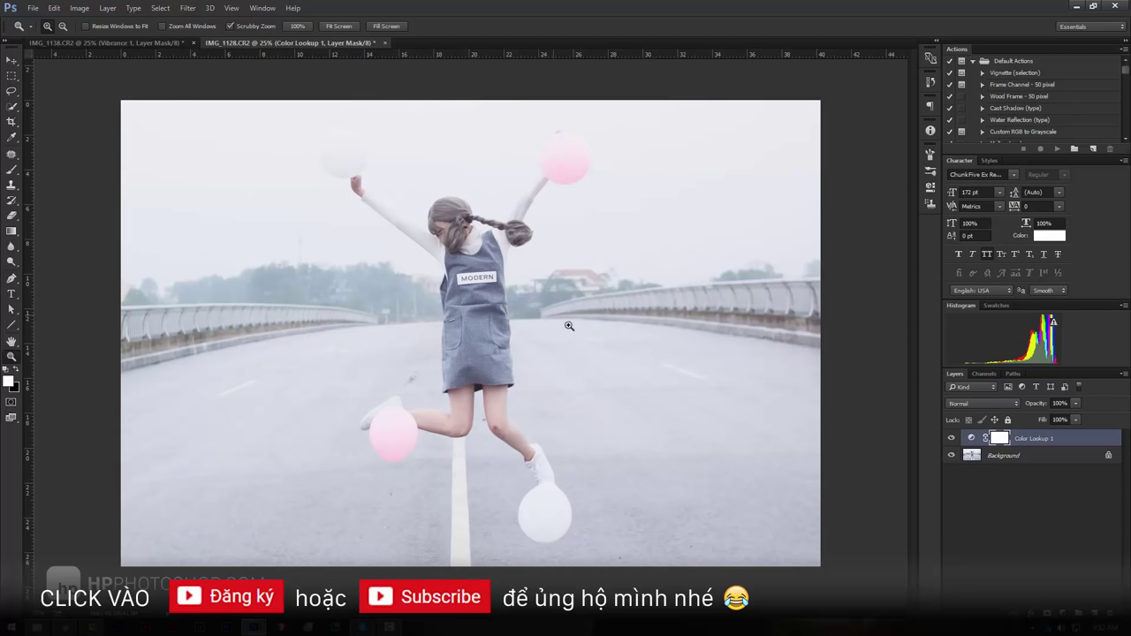
drag(508, 304, 426, 257)
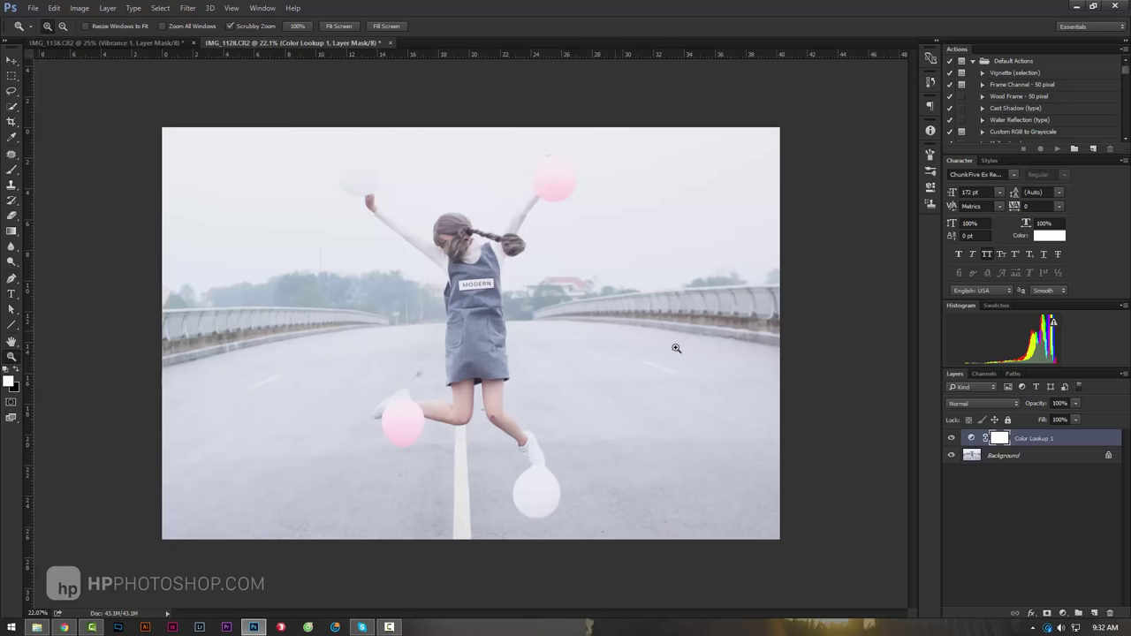
click(951, 438)
click(950, 438)
click(951, 438)
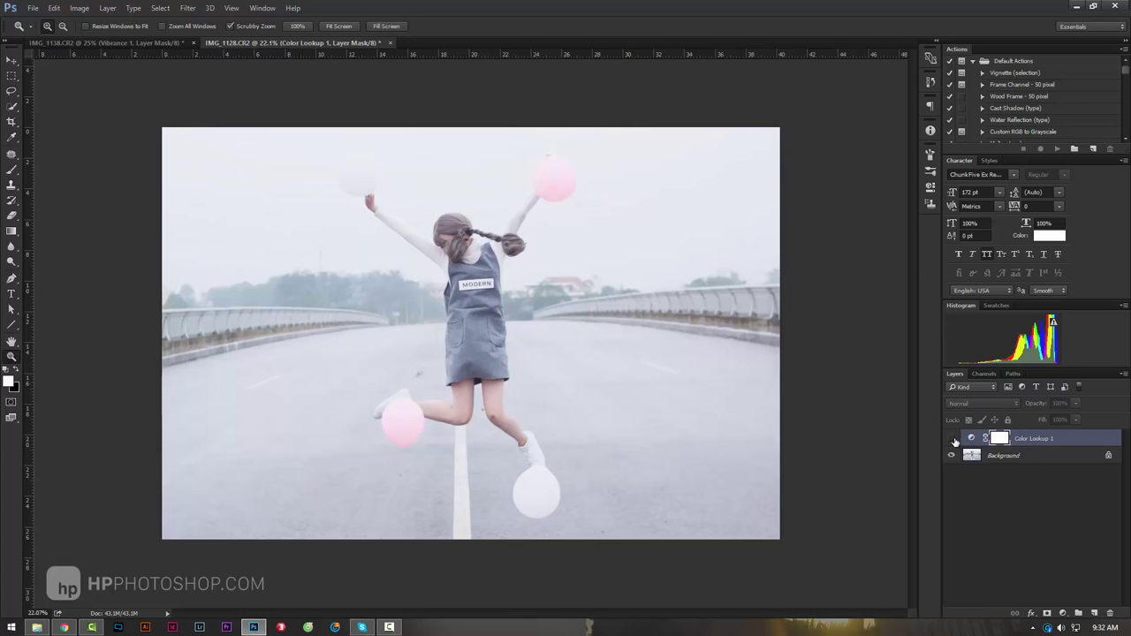
click(952, 439)
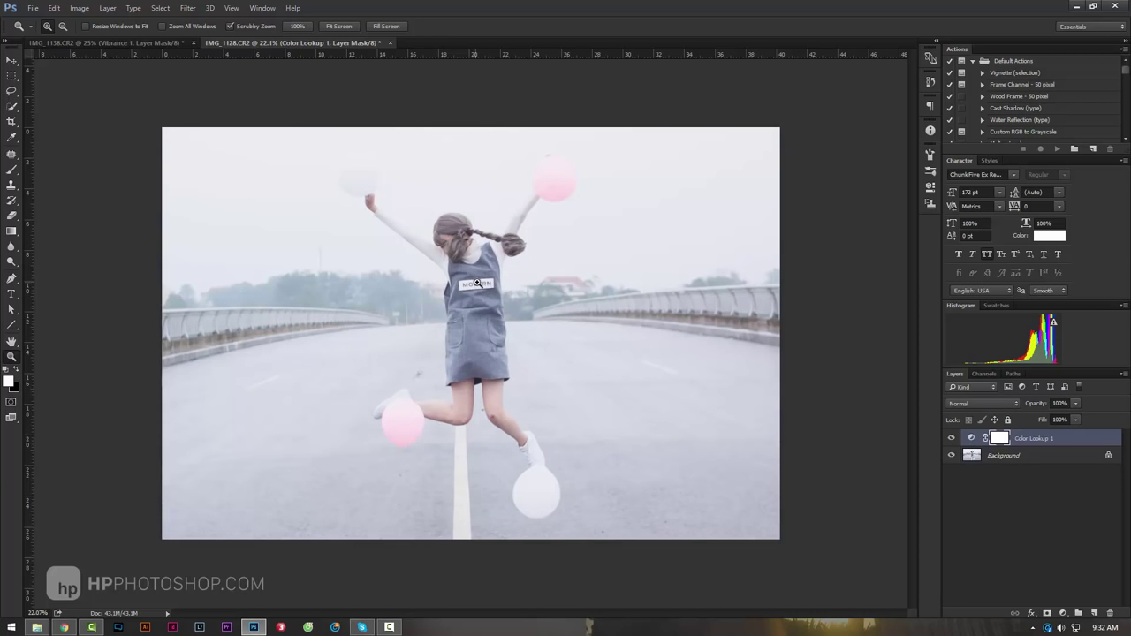